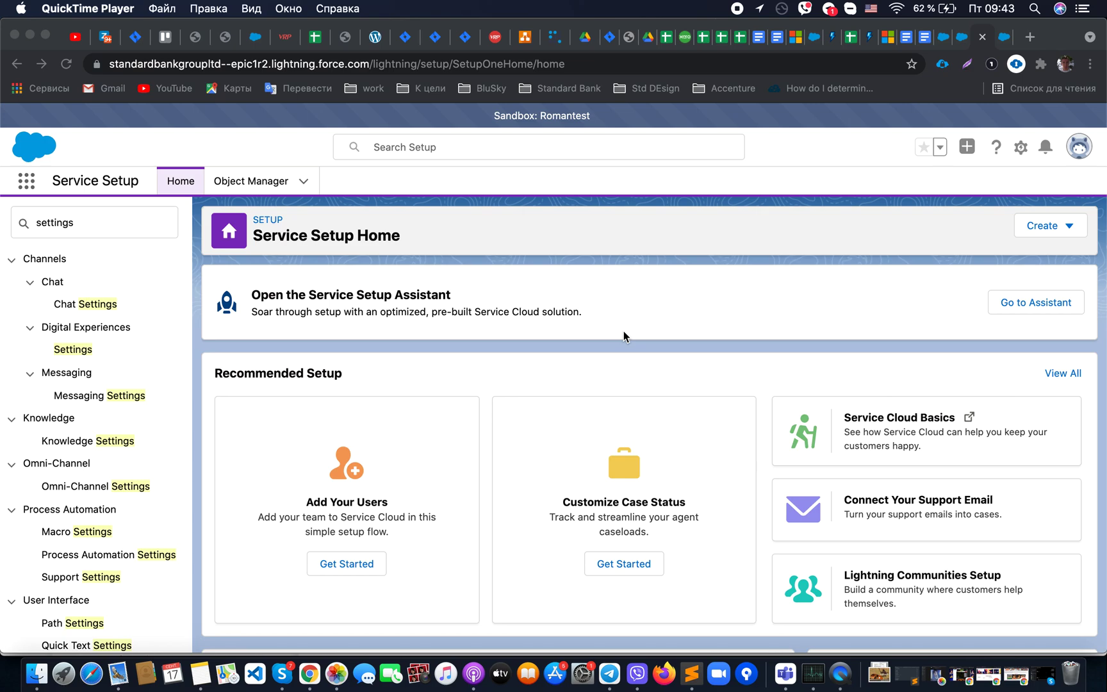
- Preview the Add a Messaging Channel wizard from the recommended setup flows, then close it
click(615, 362)
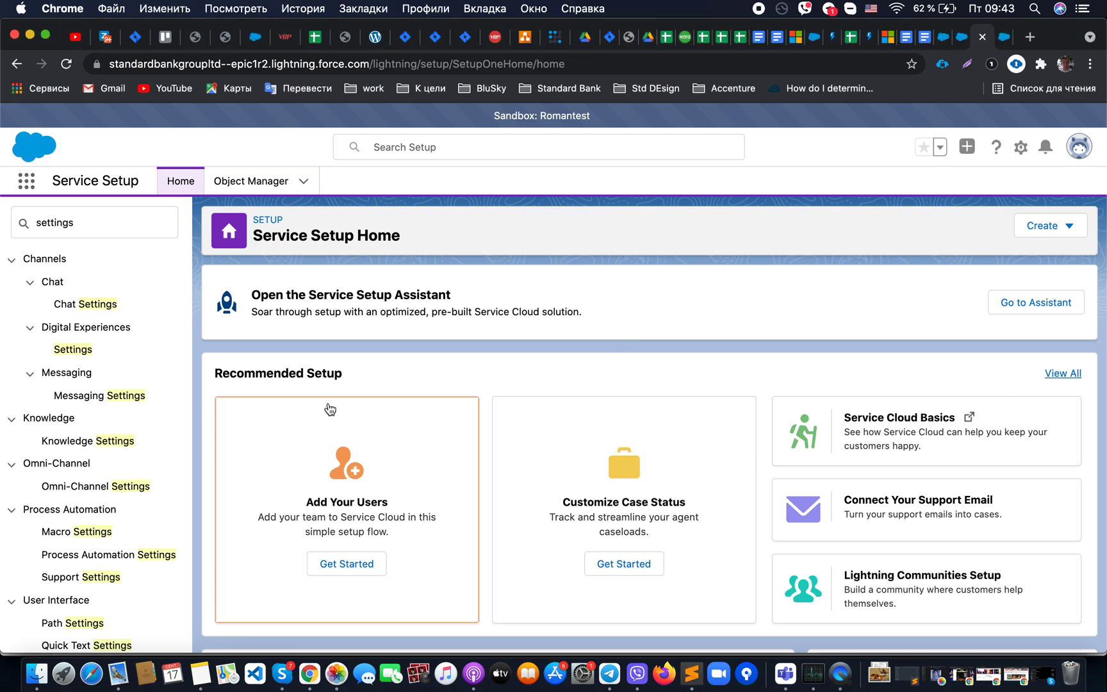
click(1023, 150)
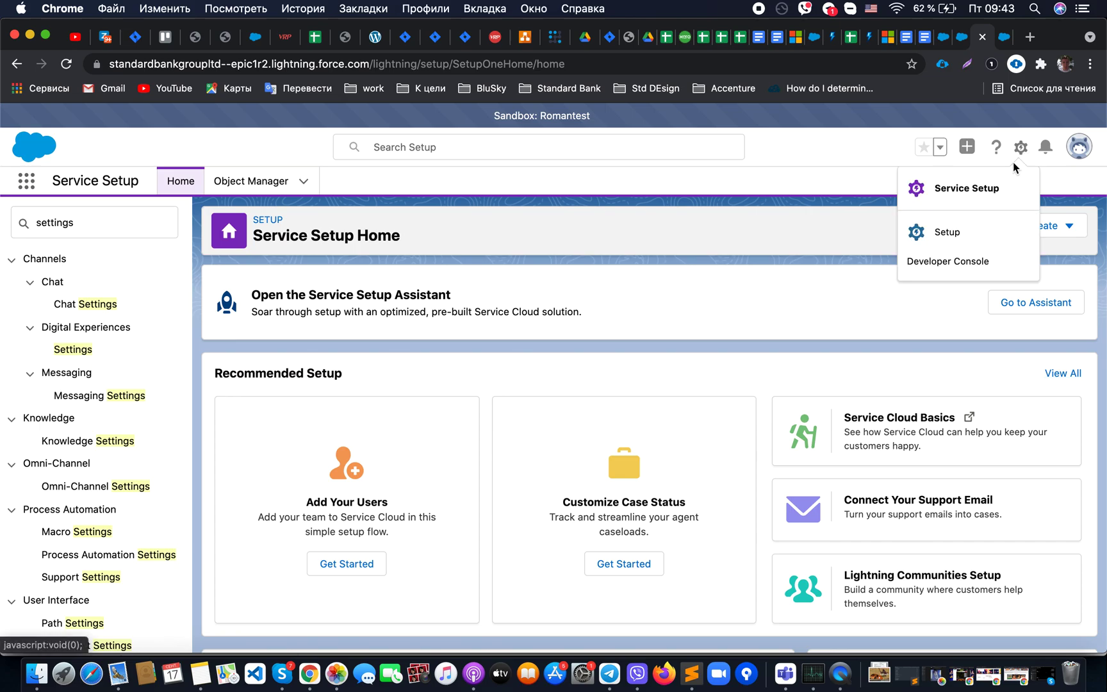
click(987, 363)
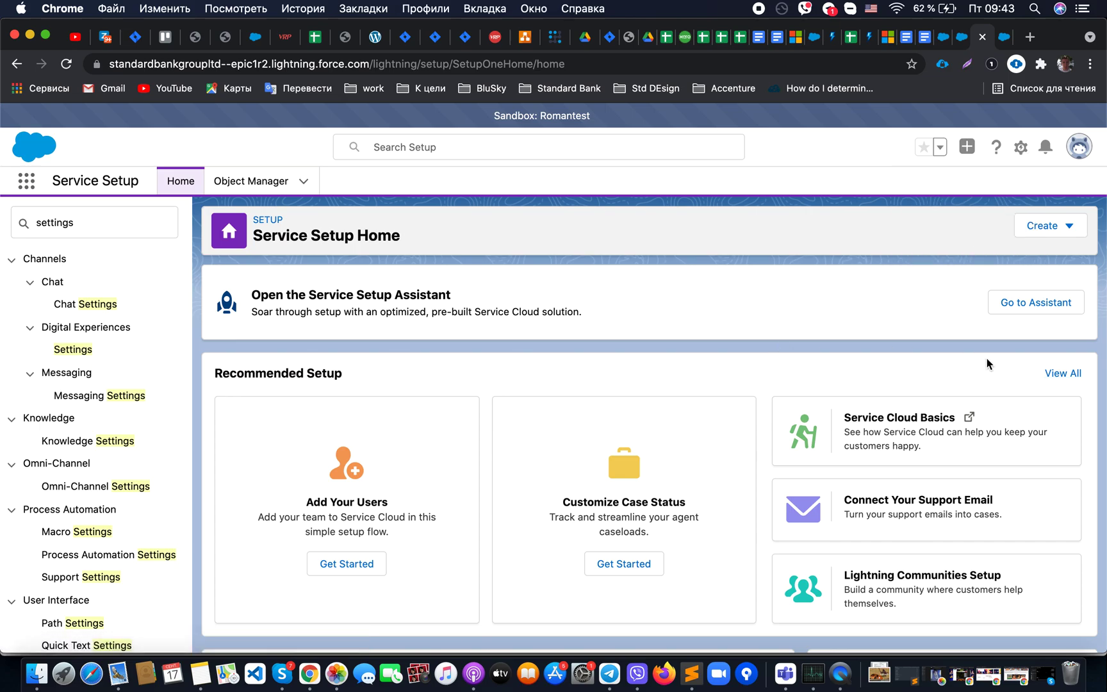
click(1062, 373)
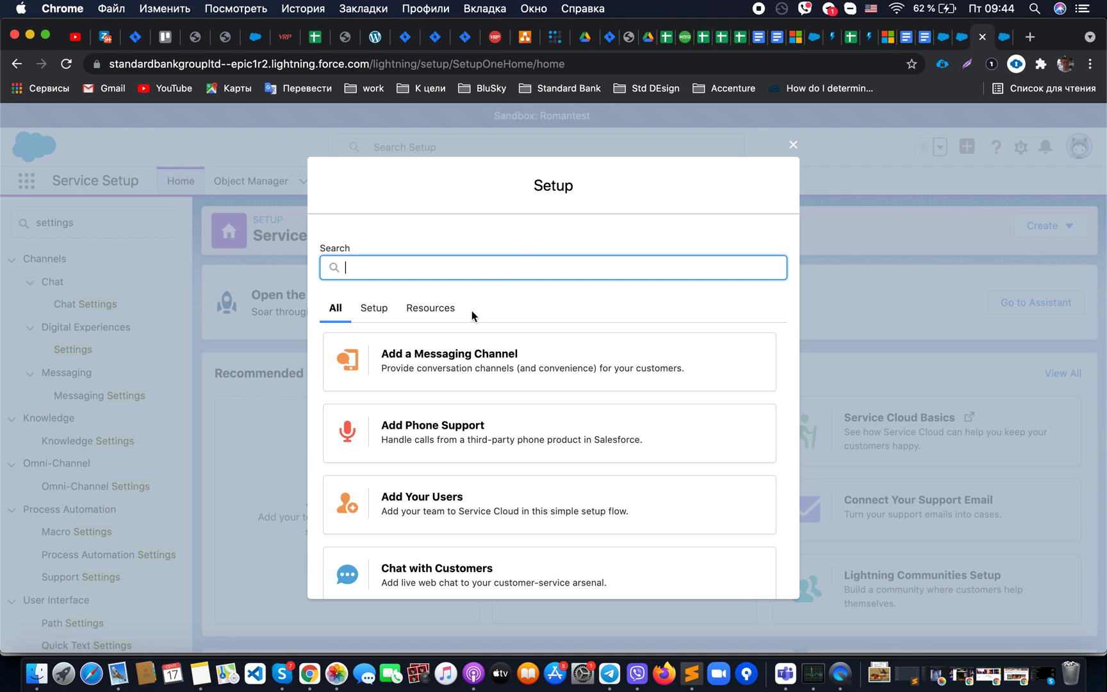
click(492, 374)
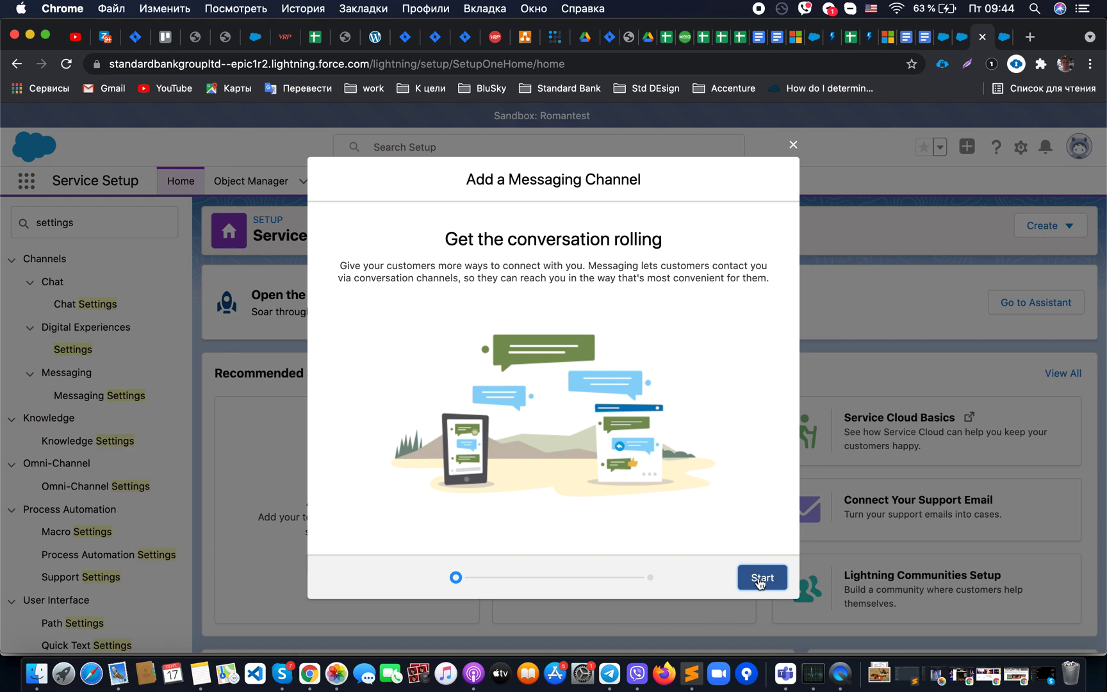
click(757, 577)
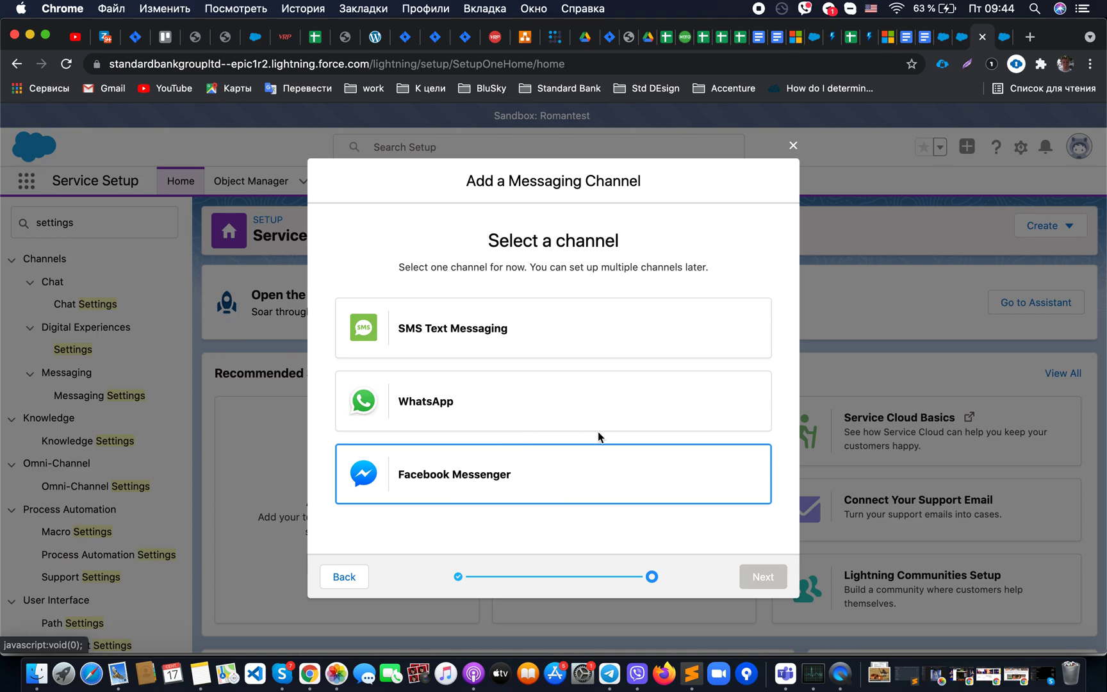
click(793, 145)
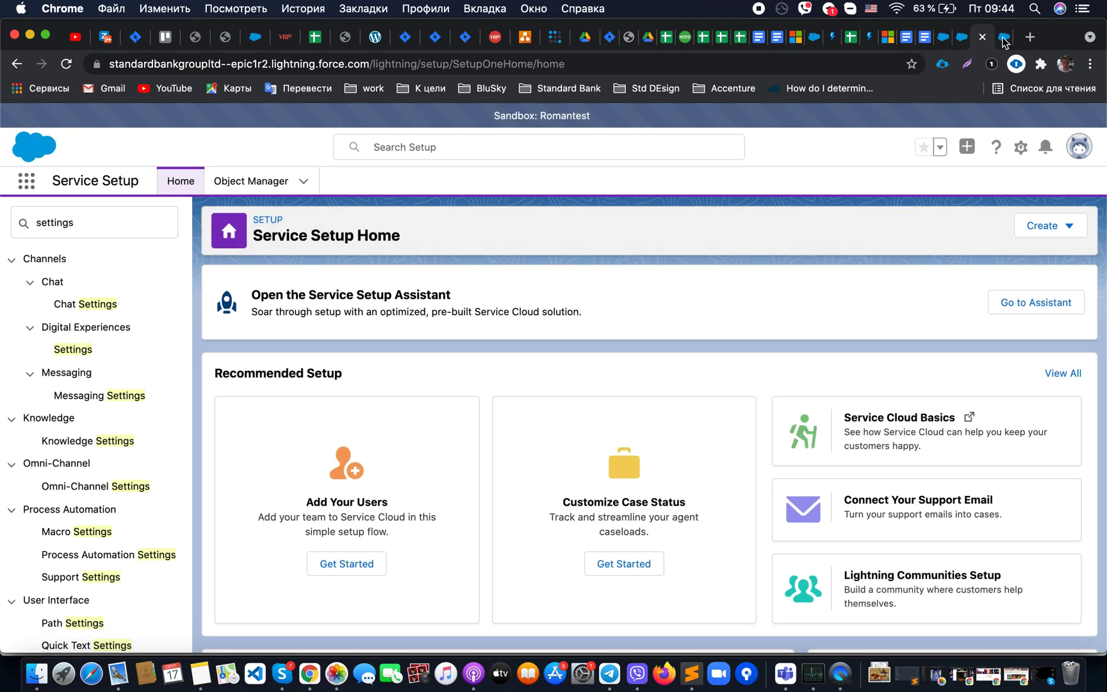
- Go to the Messaging Settings tab and highlight its heading before moving to another tab
click(1004, 40)
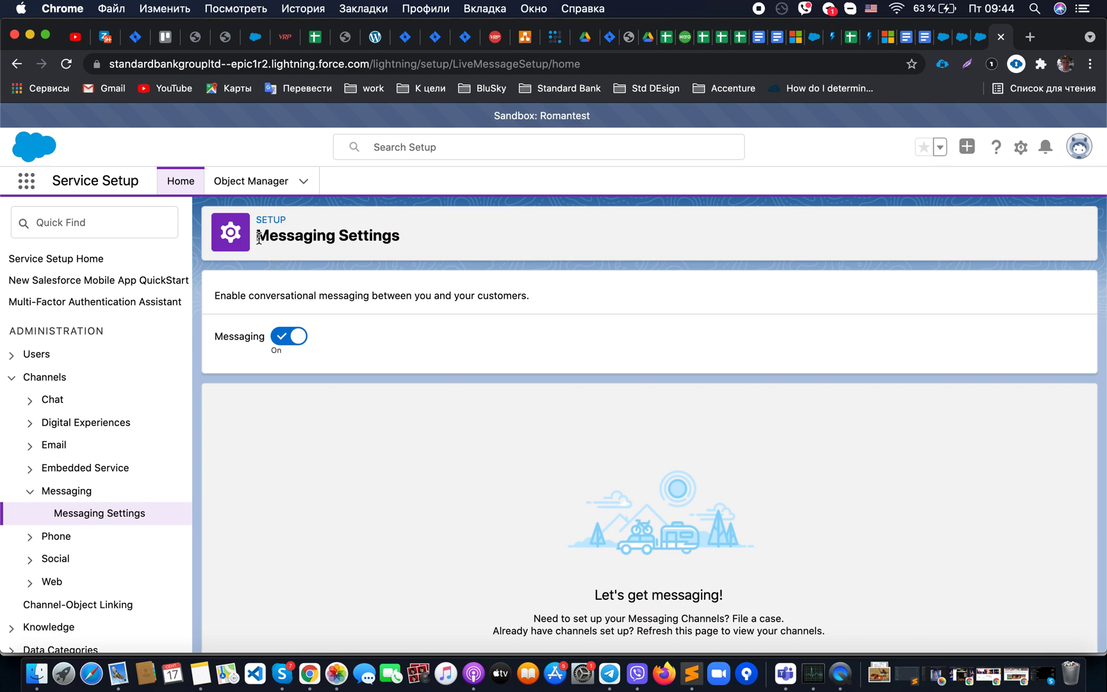
drag(259, 237, 397, 231)
click(384, 239)
click(942, 44)
- Reload Company Information, run Match Production Licenses, dismiss the confirmation, and return to Service Setup Home
click(962, 43)
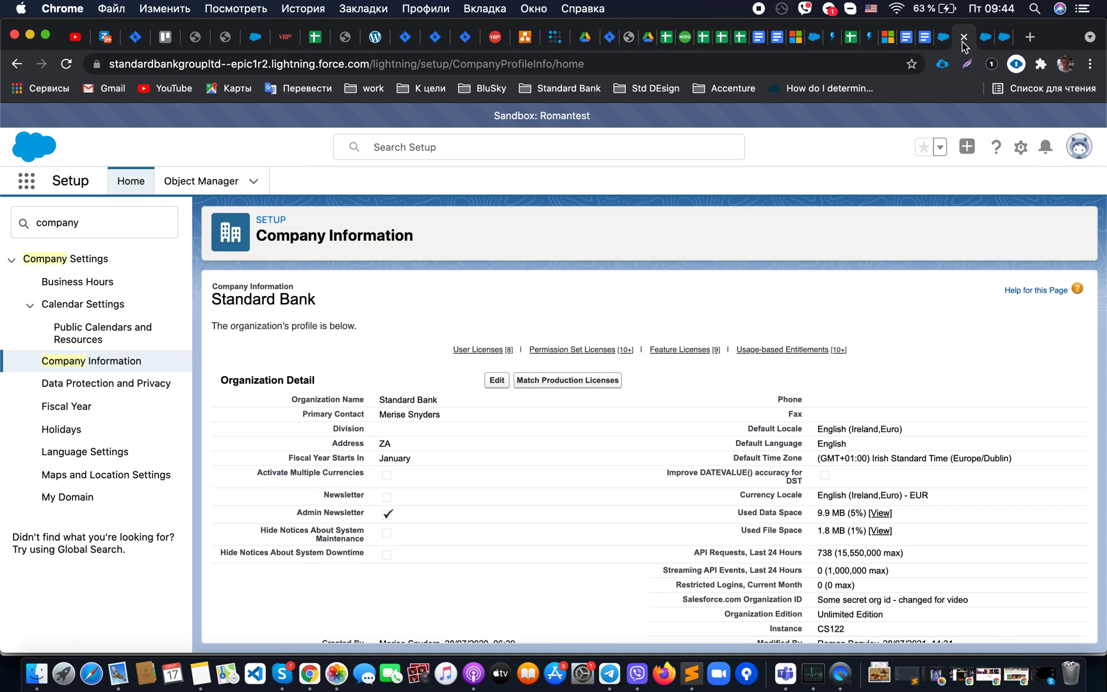
click(115, 362)
click(609, 384)
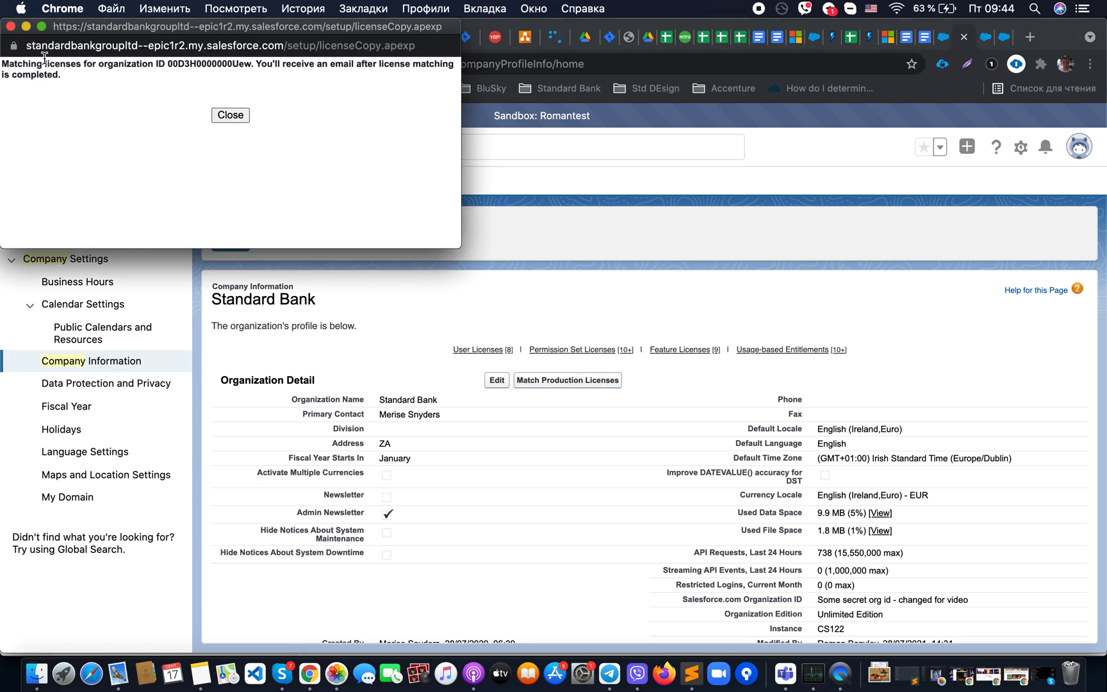
click(245, 119)
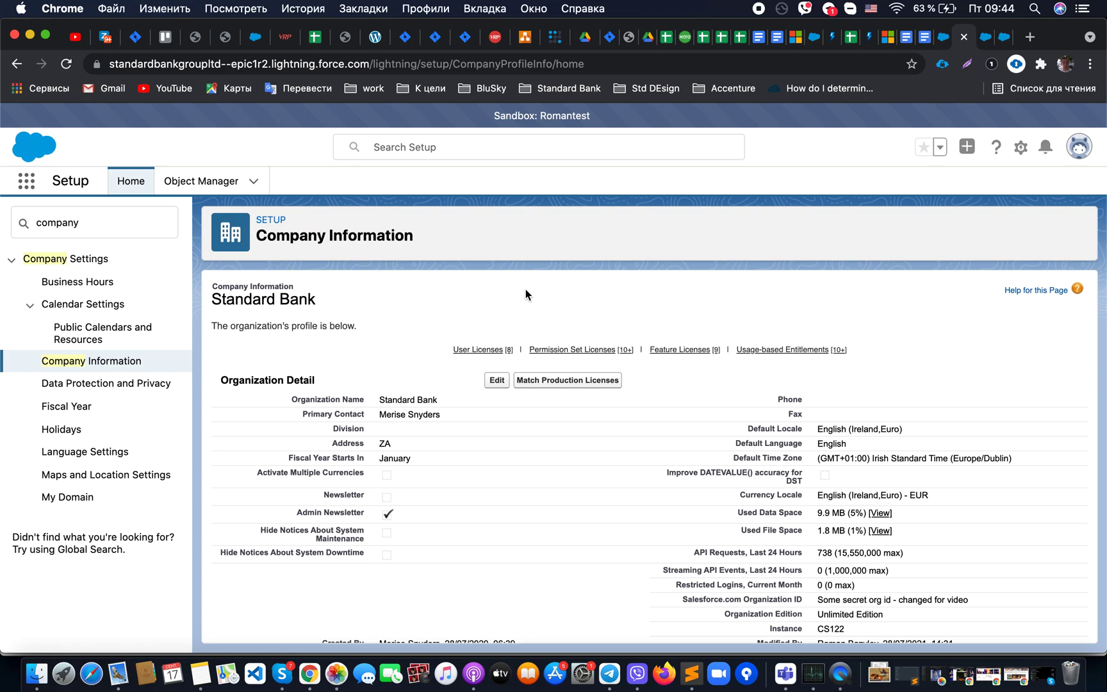
click(985, 36)
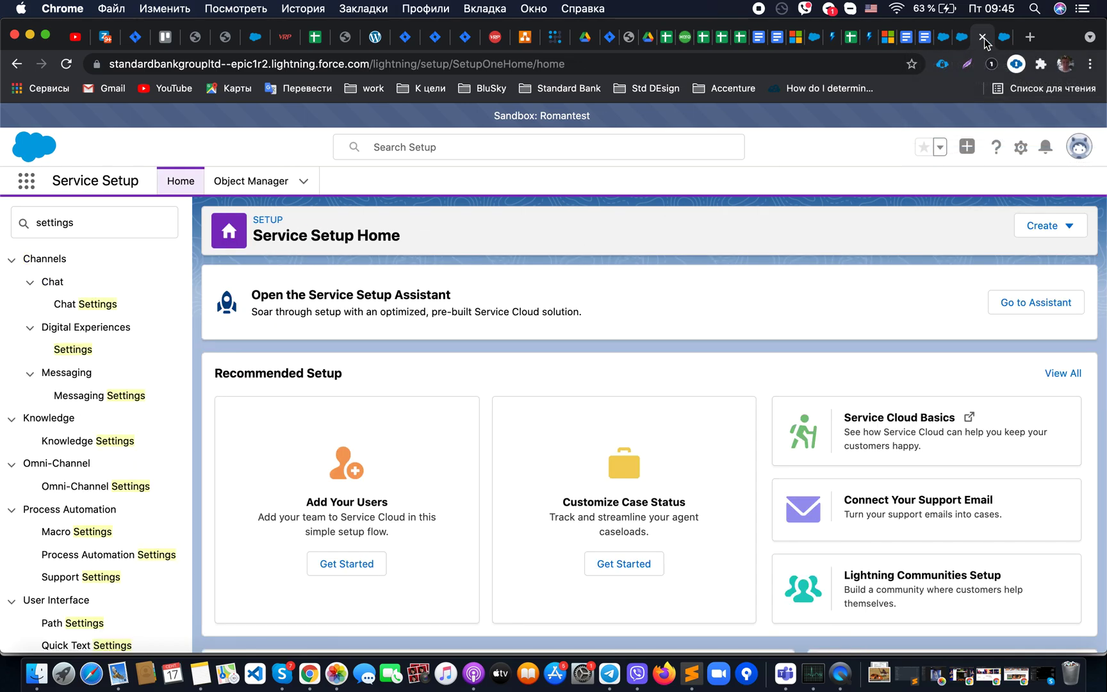
- Launch the Add a Messaging Channel wizard from View All and continue with WhatsApp
click(1056, 373)
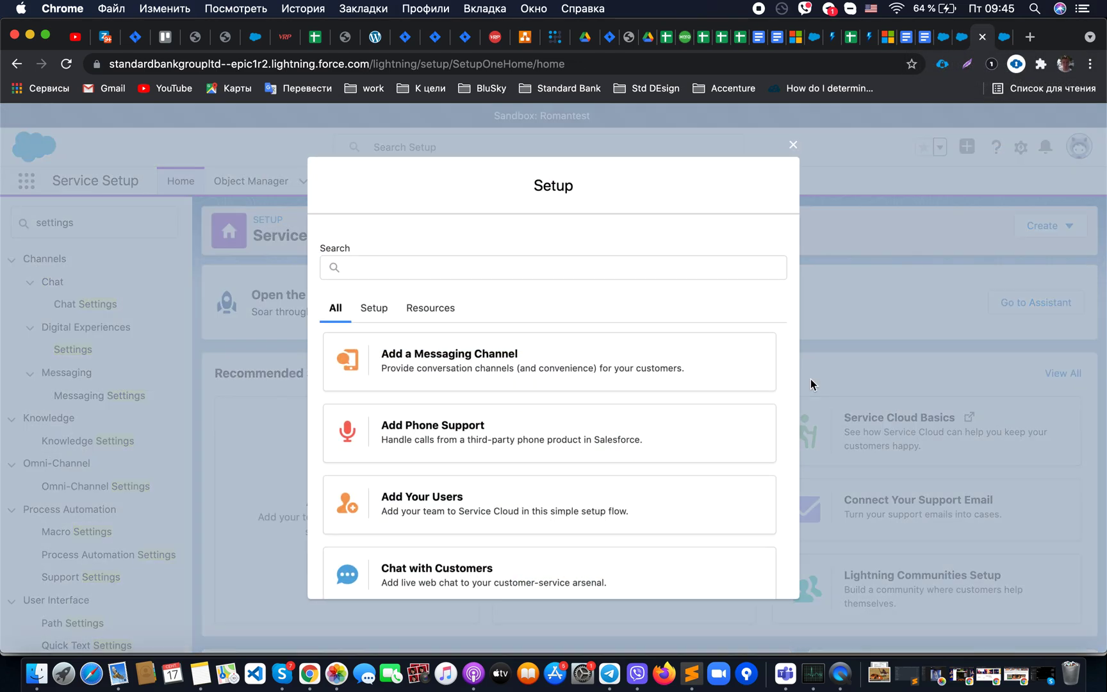
click(537, 382)
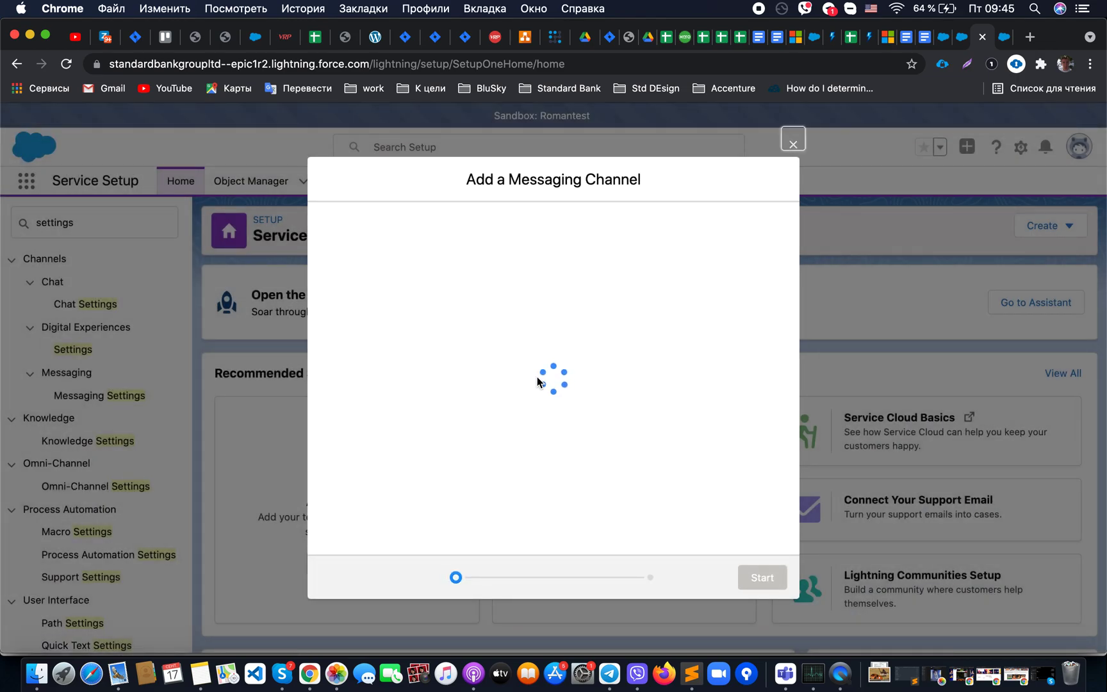
click(750, 576)
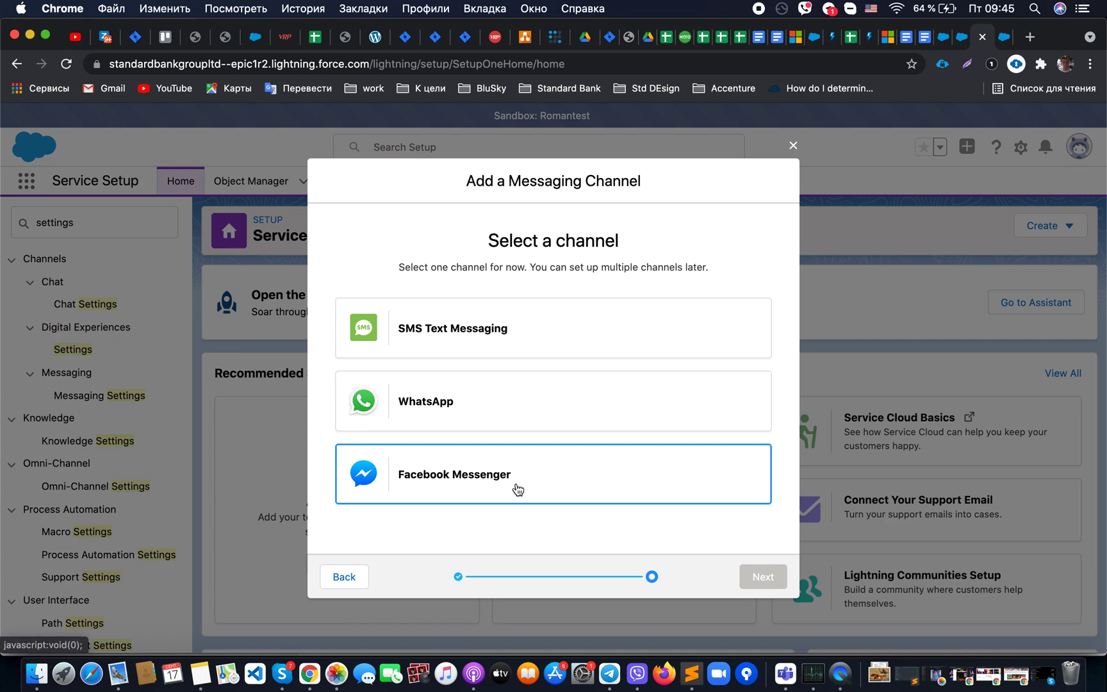
click(515, 425)
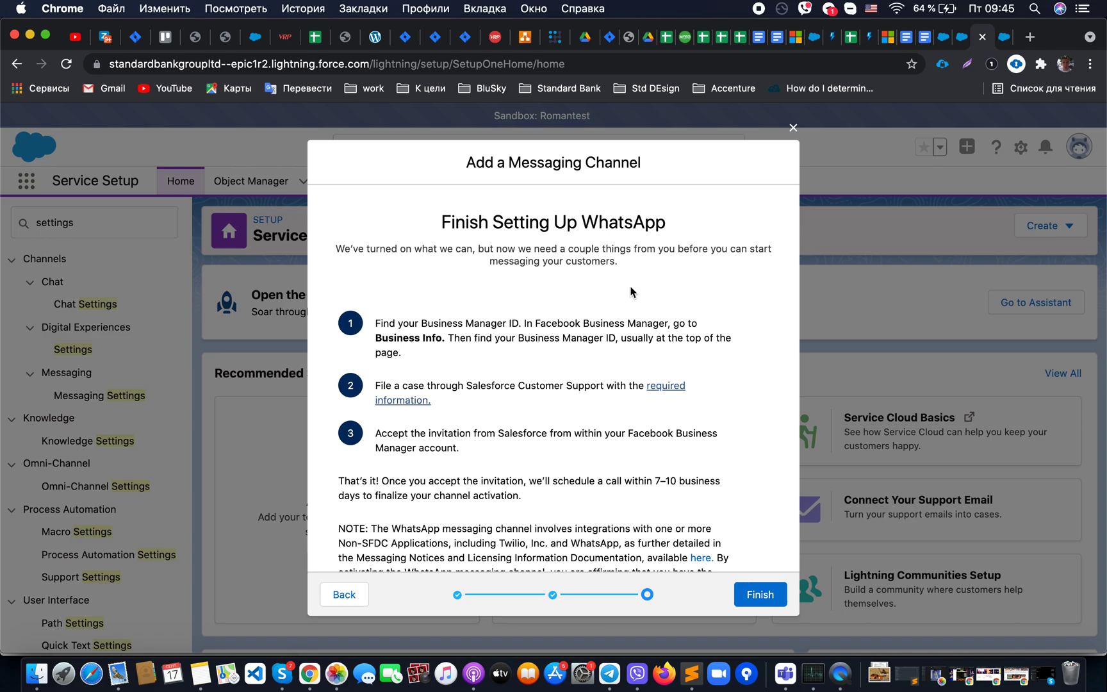
- Read the Finish Setting Up WhatsApp steps, noting the Facebook Business Manager requirement, then go back
scroll(631, 292, down, 2)
scroll(631, 292, down, 2)
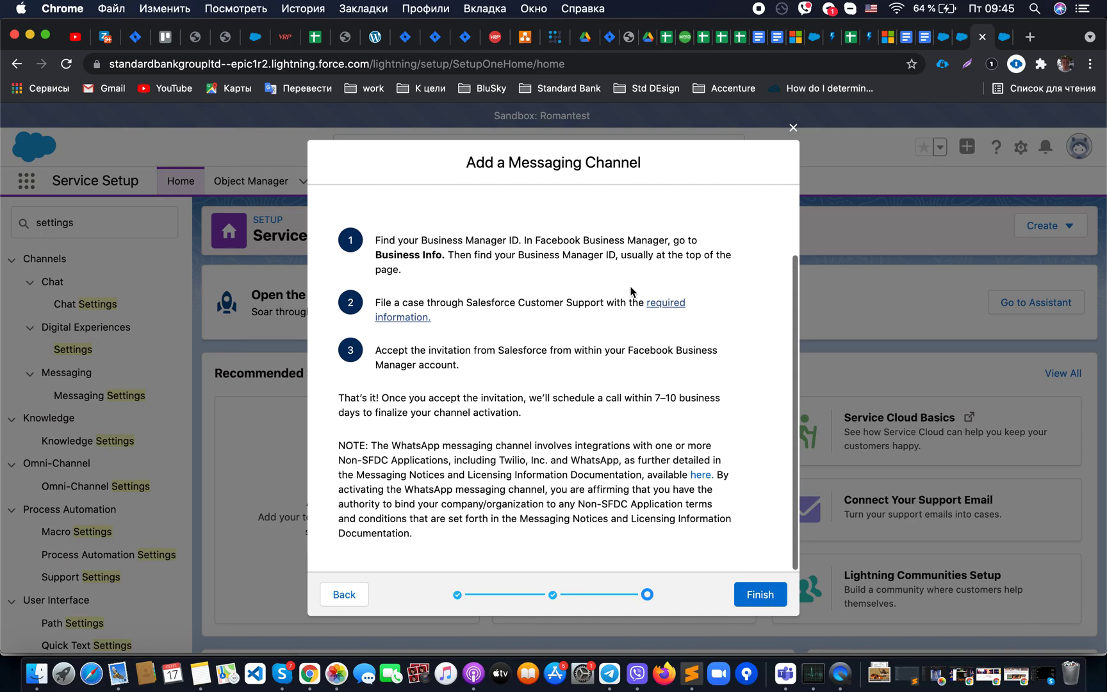
scroll(631, 291, up, 2)
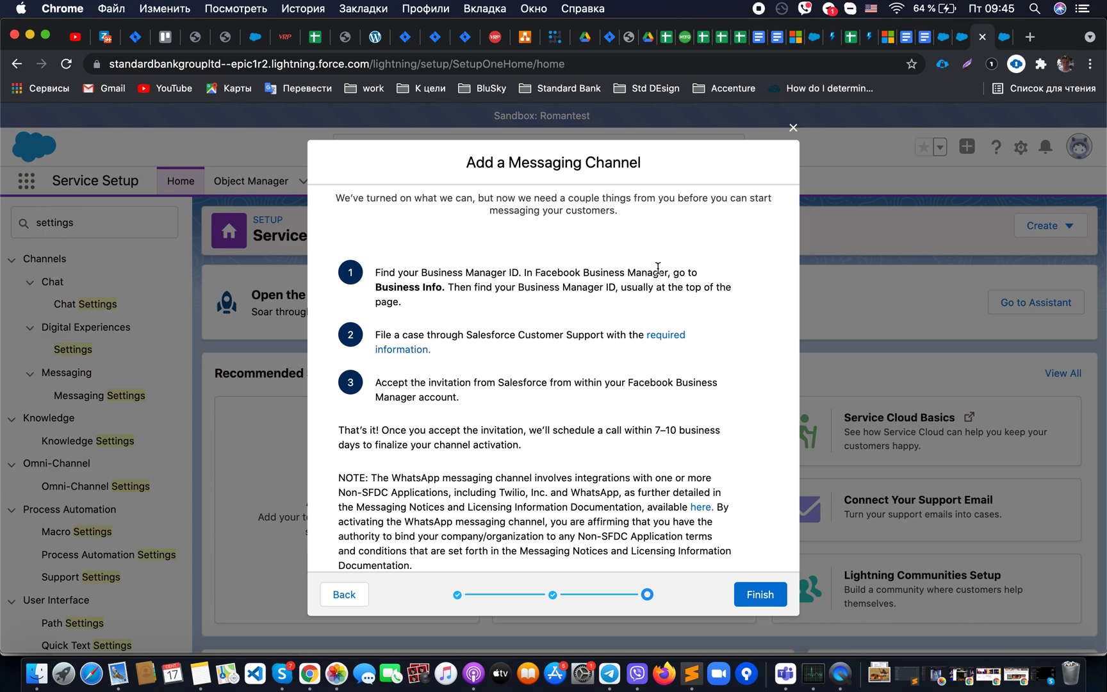
drag(659, 269, 527, 266)
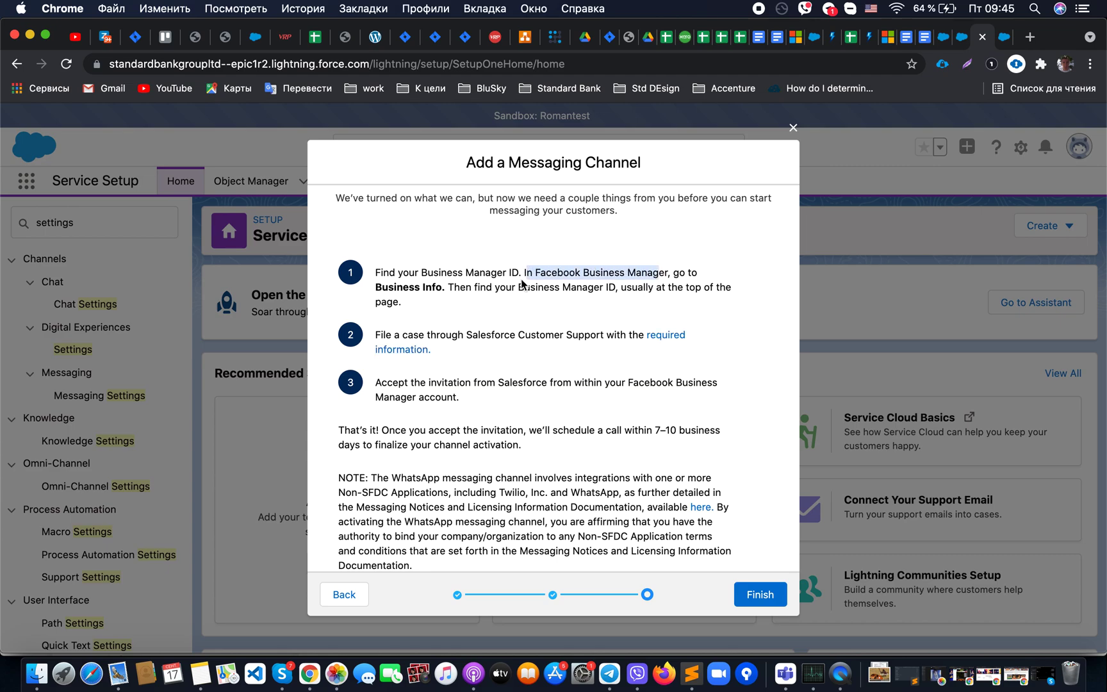
scroll(517, 338, down, 2)
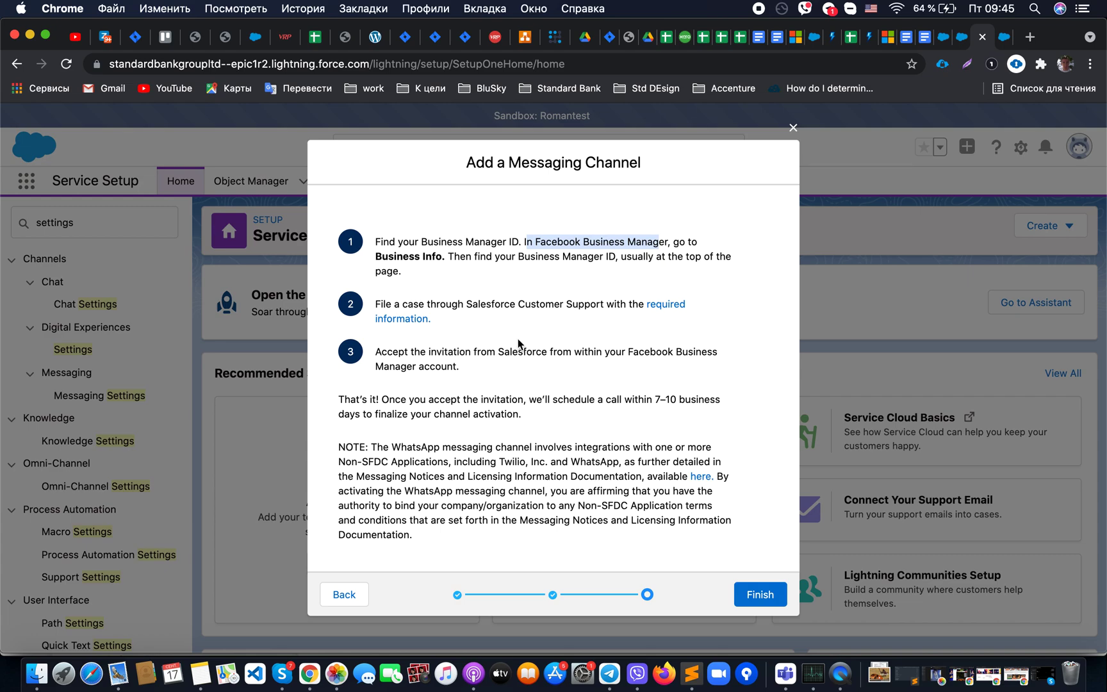
click(496, 329)
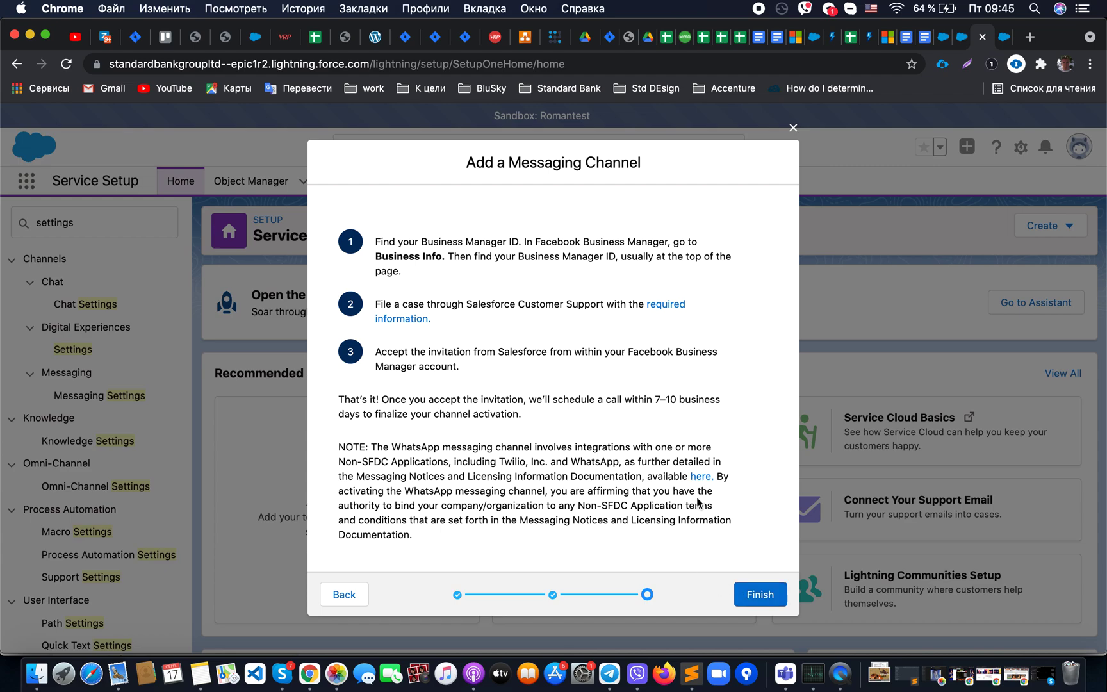
click(343, 595)
- Choose SMS Text Messaging and review its setup steps, highlighting the Help and Training portal mention
click(477, 344)
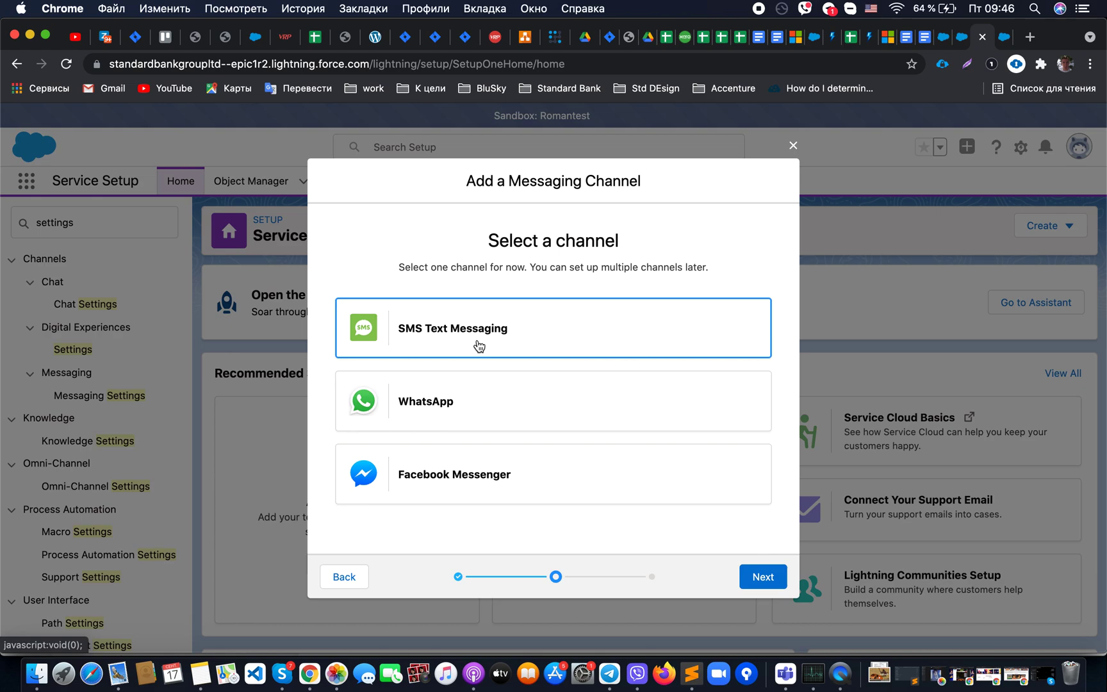
key(Return)
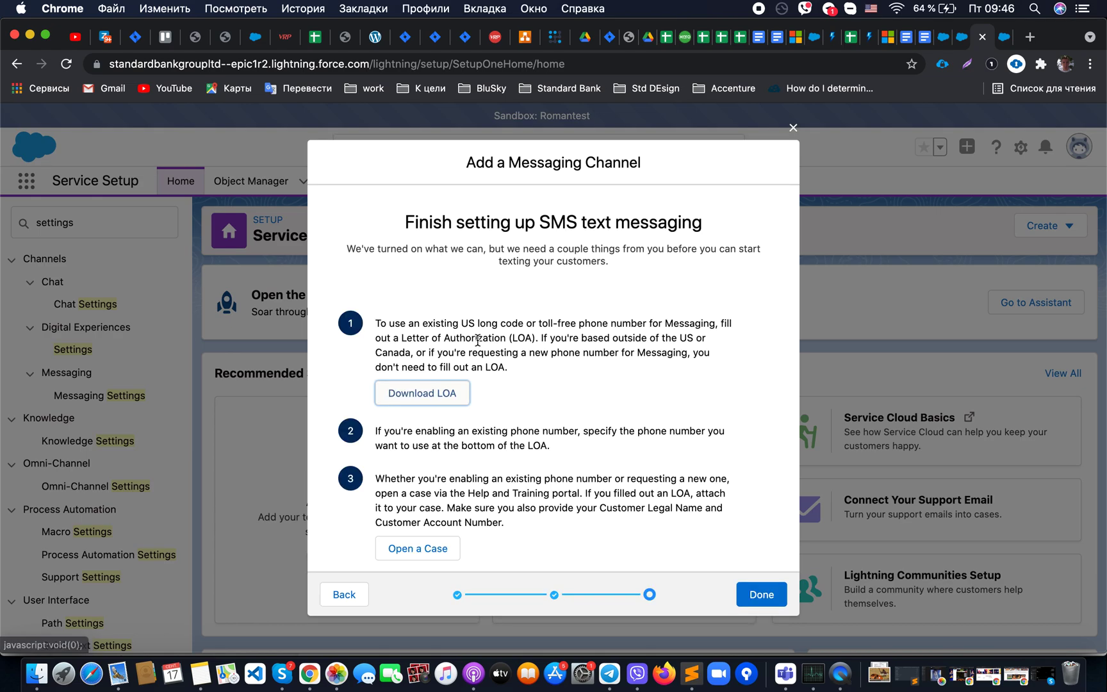
scroll(560, 427, down, 2)
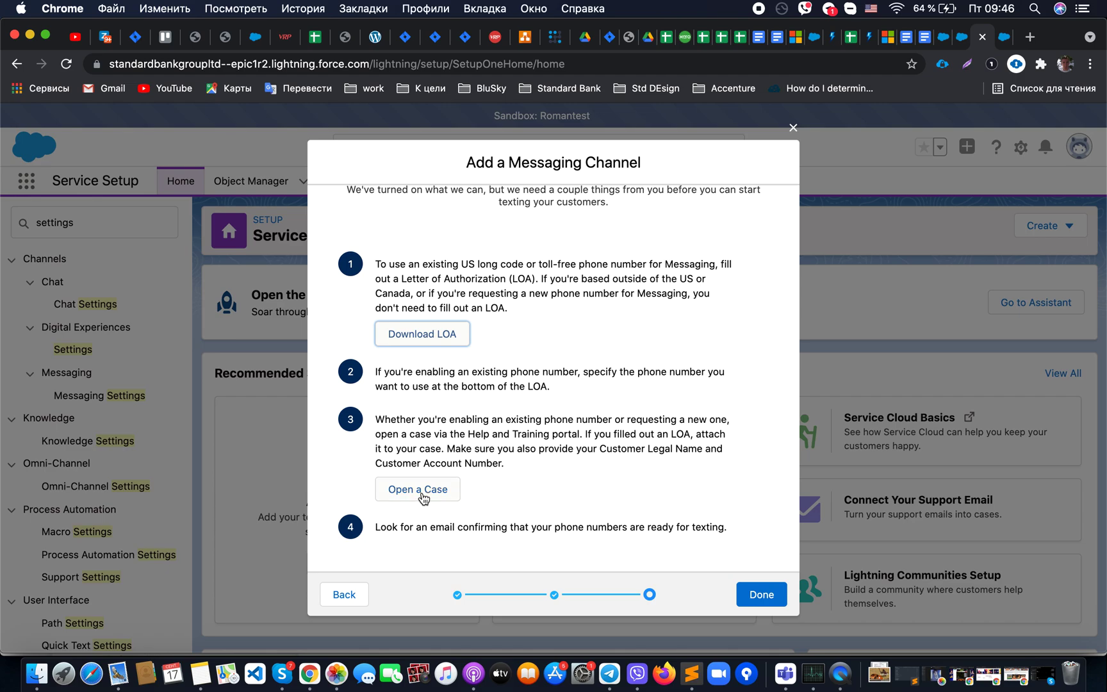
drag(466, 434, 560, 433)
click(561, 434)
drag(468, 434, 570, 434)
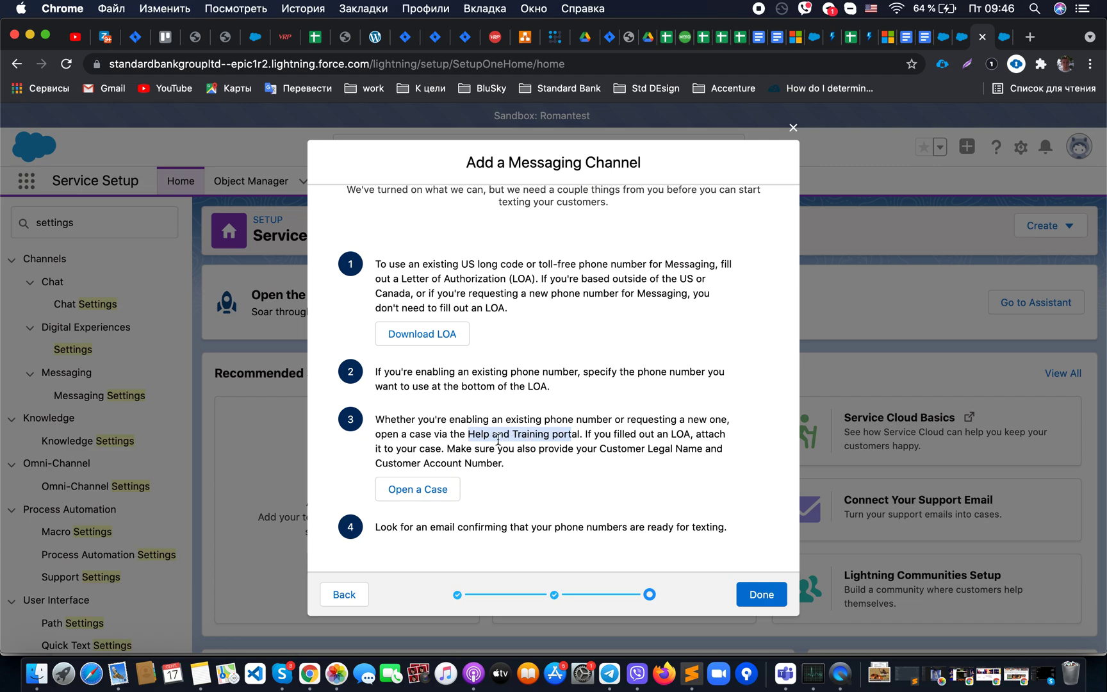
- Preview the Facebook Messenger Authenticate Facebook step, return to channel selection, and close the wizard
click(352, 593)
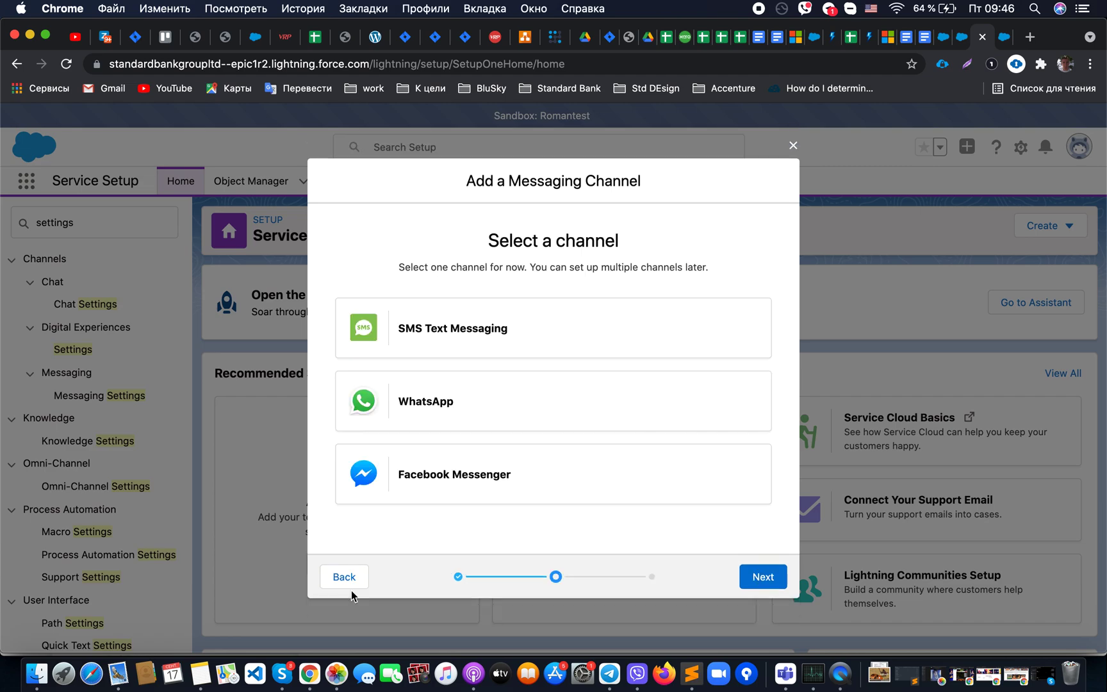
click(435, 497)
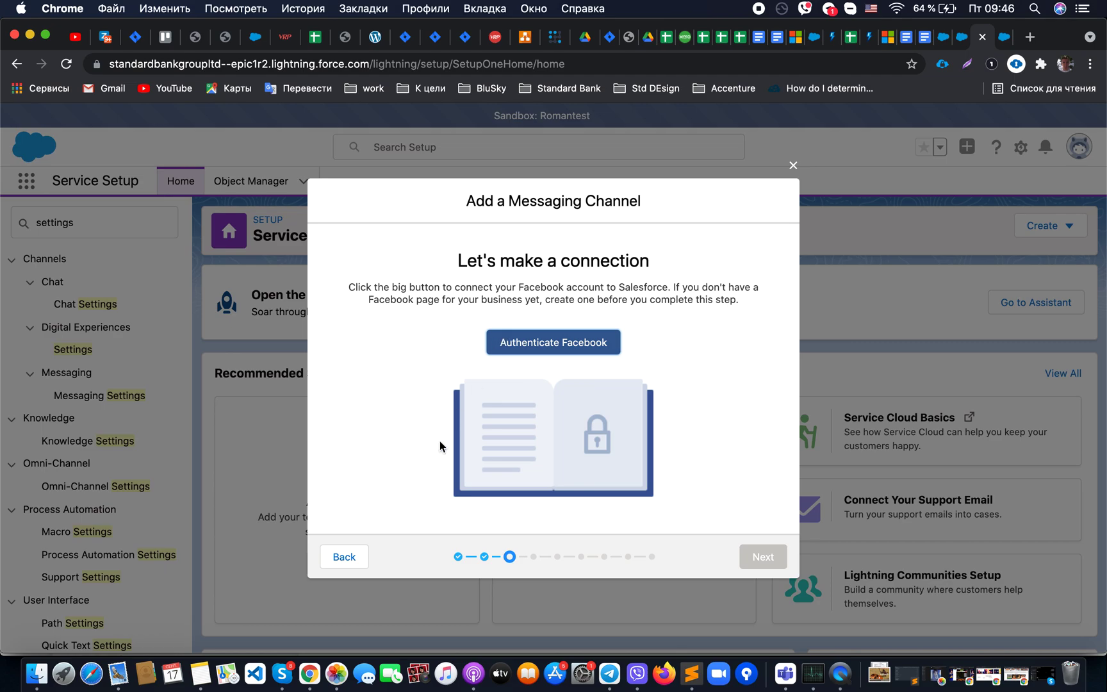
click(360, 565)
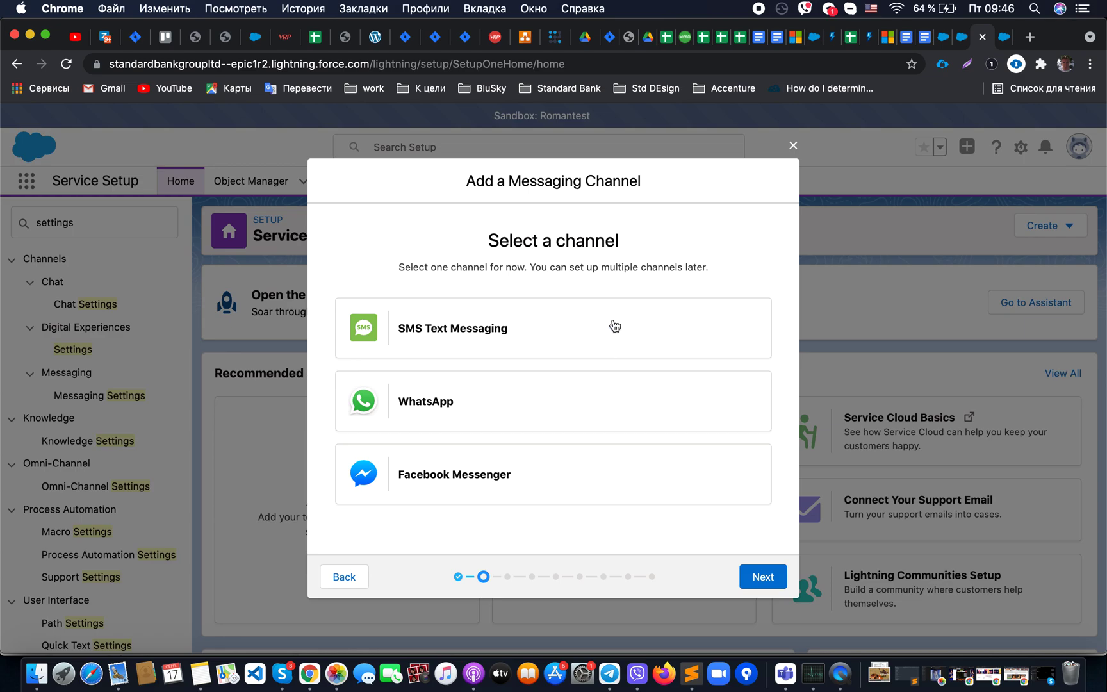
click(793, 147)
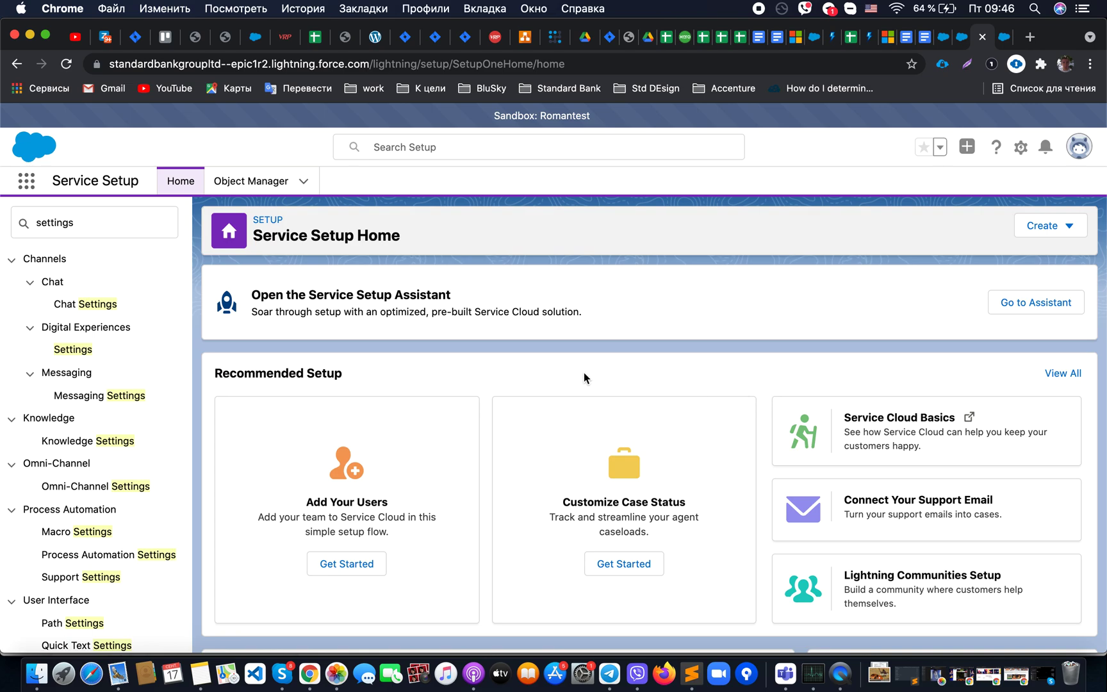
- Cycle through the Case test and Company Information tabs back to Service Setup Home
click(943, 37)
click(965, 39)
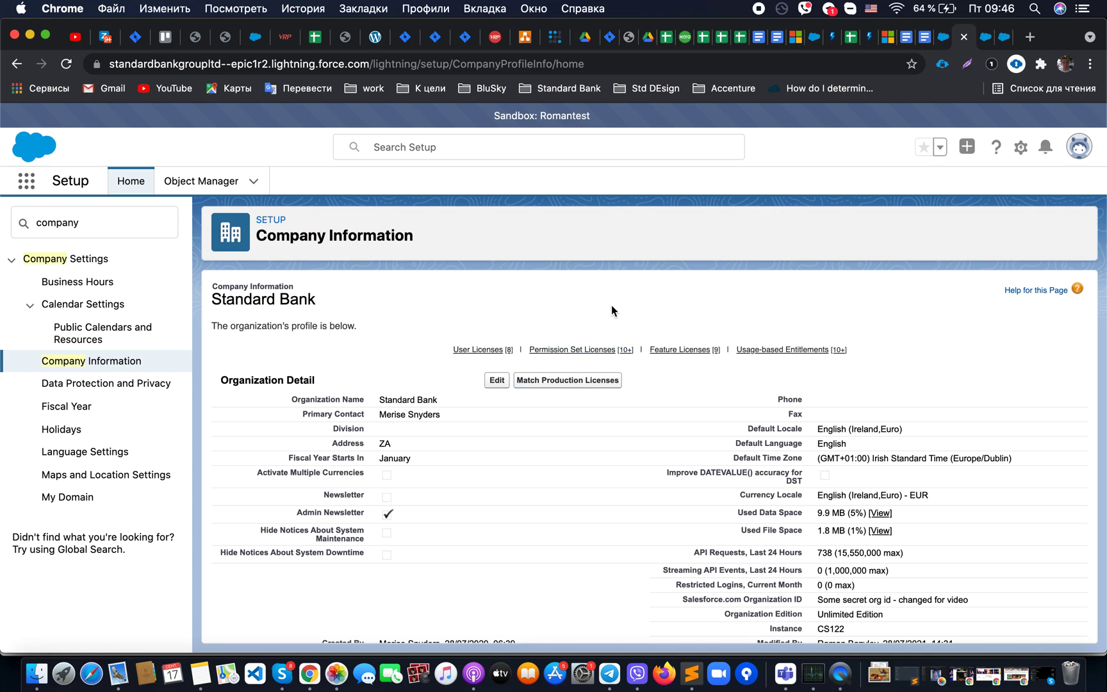
click(984, 38)
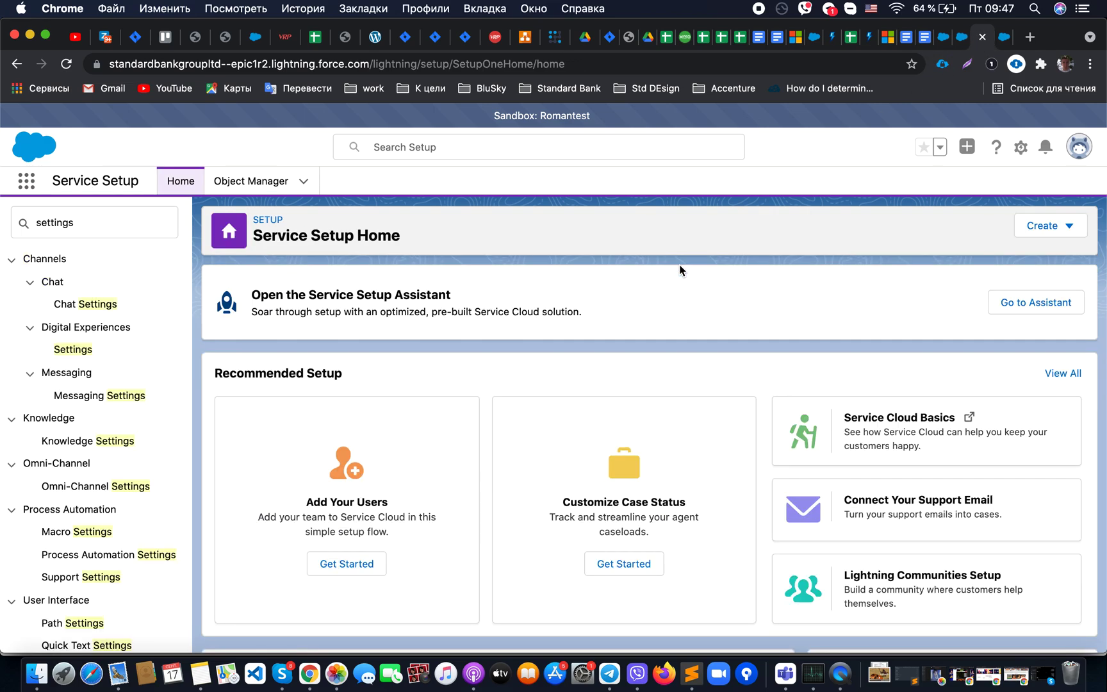